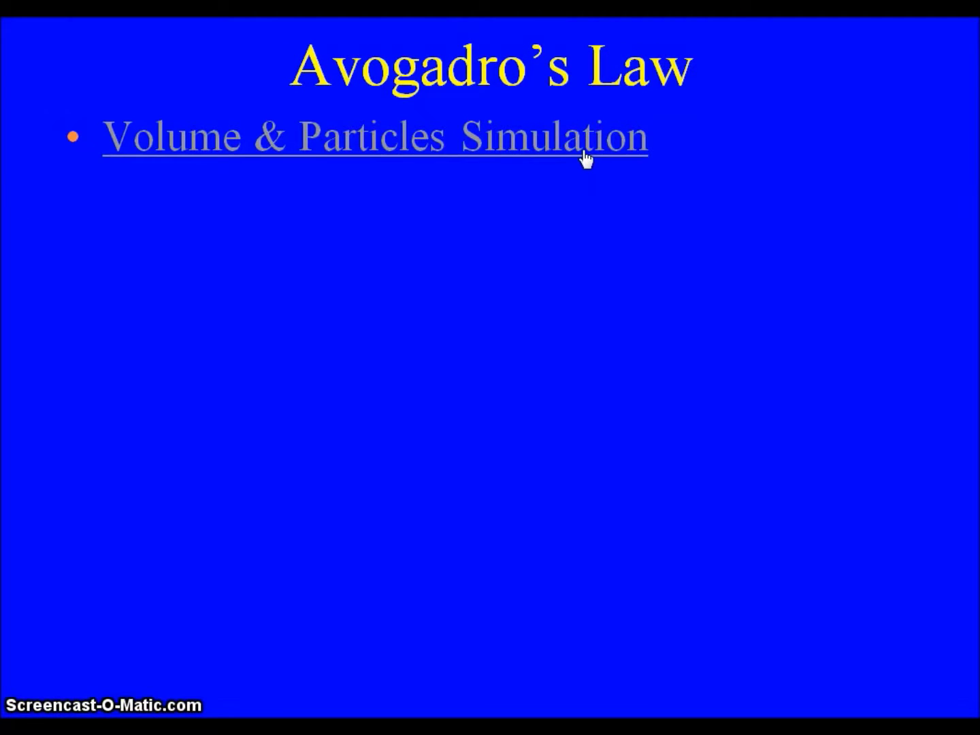
- Open the Volume & Particles applet in Firefox and drop helium to 0.00 mol, leaving 1.00 mol neon at 9.02 L
click(585, 158)
click(441, 27)
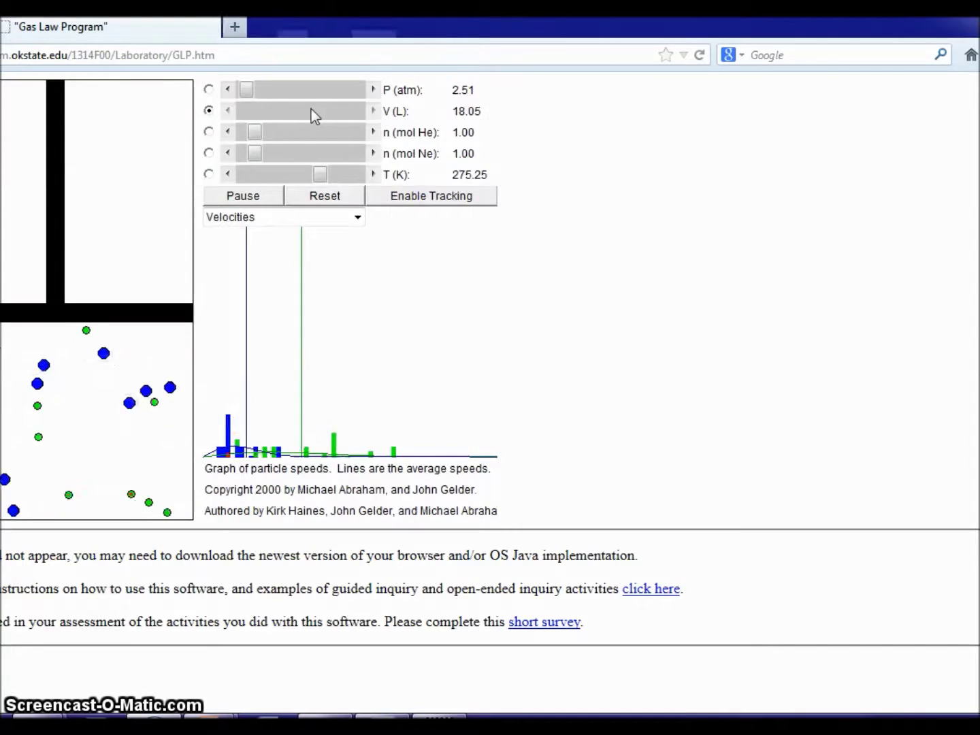
double_click(295, 30)
drag(408, 27, 406, 32)
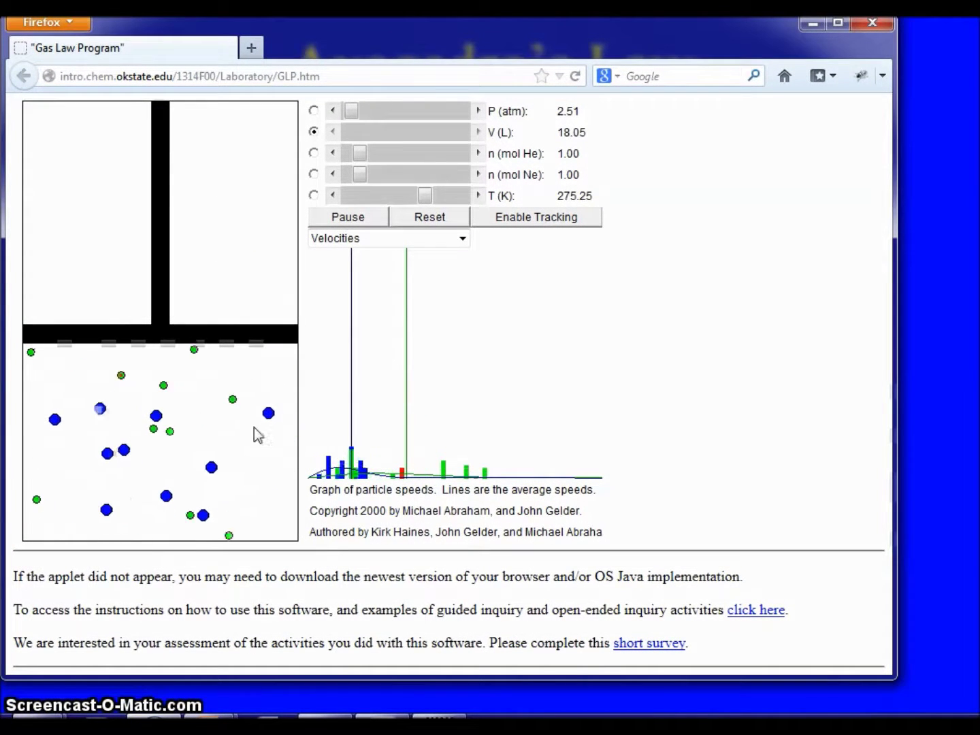
click(349, 156)
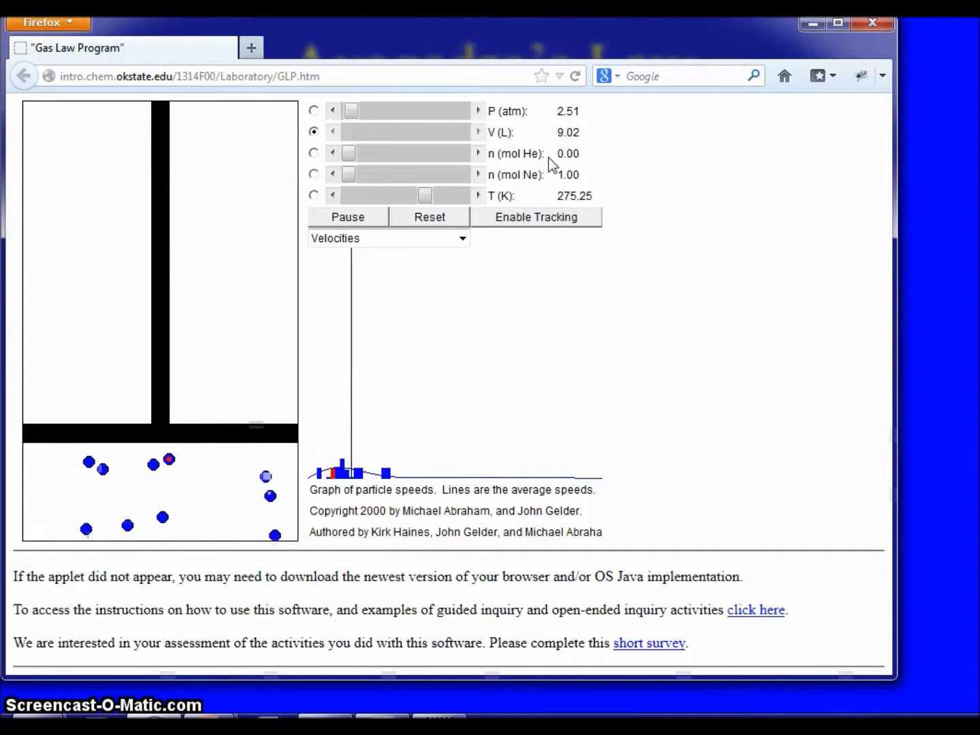
- Raise neon to 2.00 mol so the volume doubles to 18.05 L, then cut it back to 1.00 mol
click(478, 175)
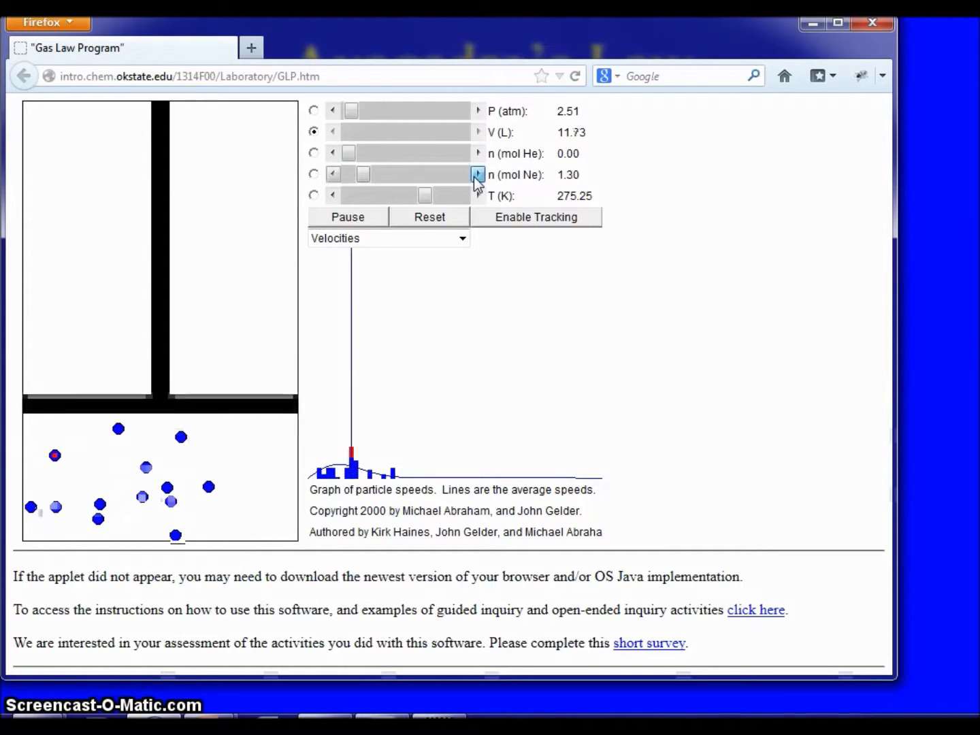
click(478, 175)
click(478, 175)
click(478, 175)
click(478, 175)
click(478, 175)
click(478, 175)
click(478, 175)
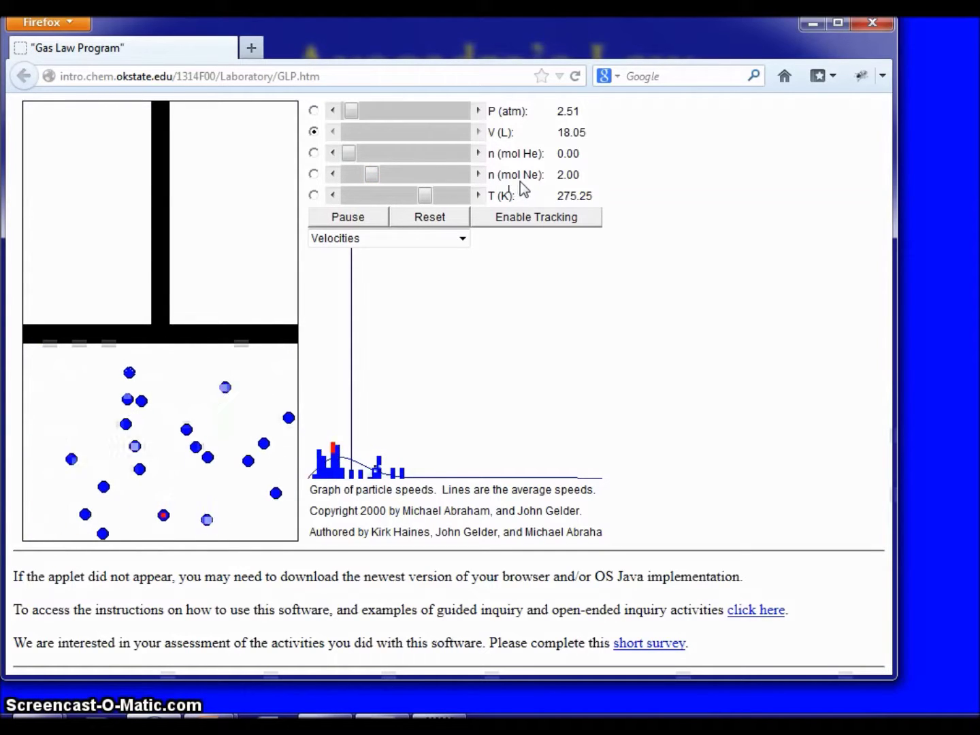
drag(371, 176, 356, 176)
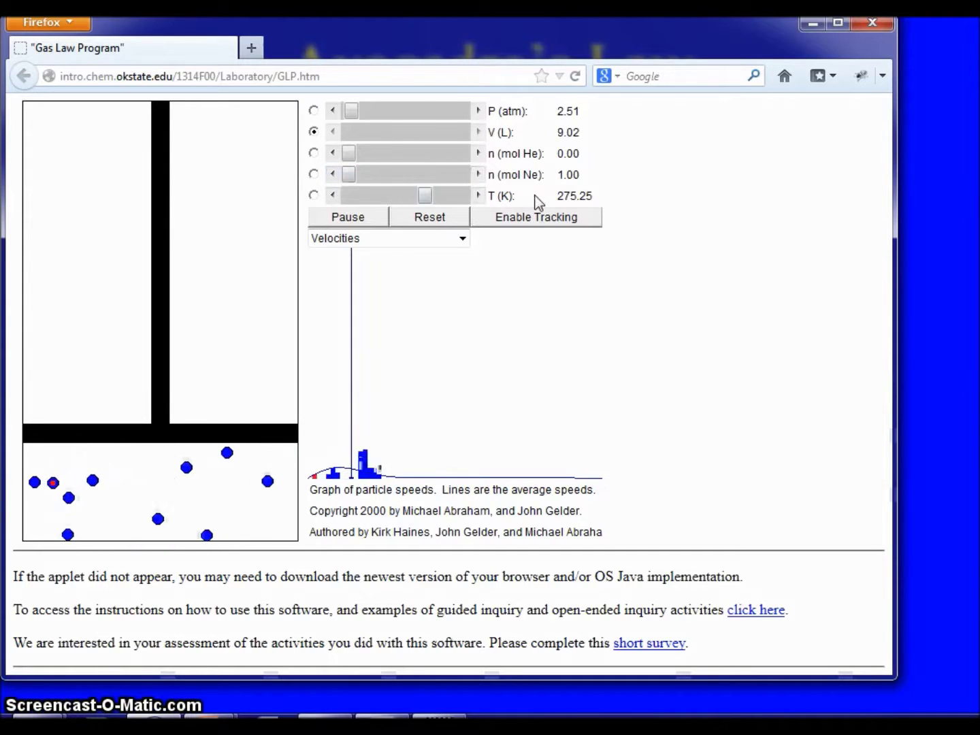
- Add helium up to 1.00 mol, remove it again, and vary neon before returning it to 1.00 mol
click(478, 153)
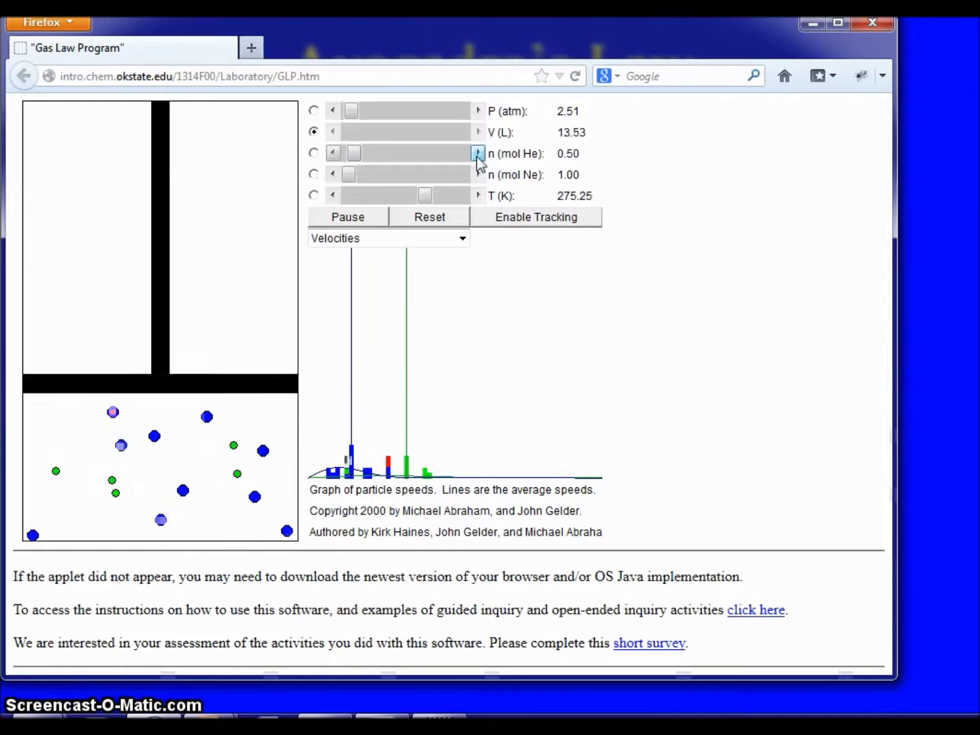
click(478, 153)
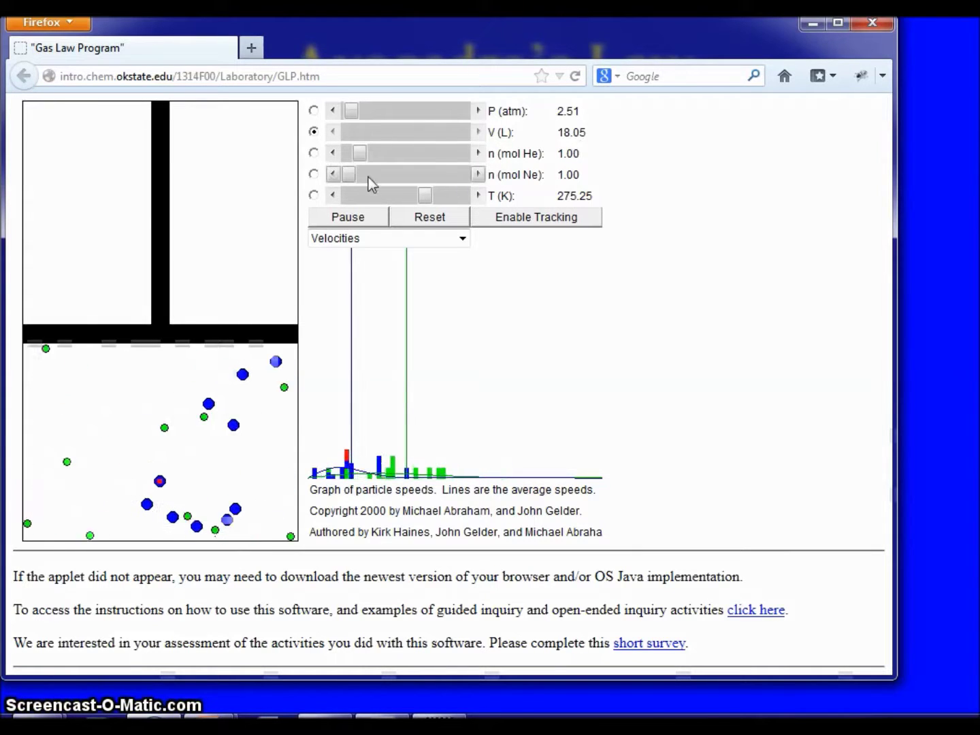
drag(359, 153, 340, 161)
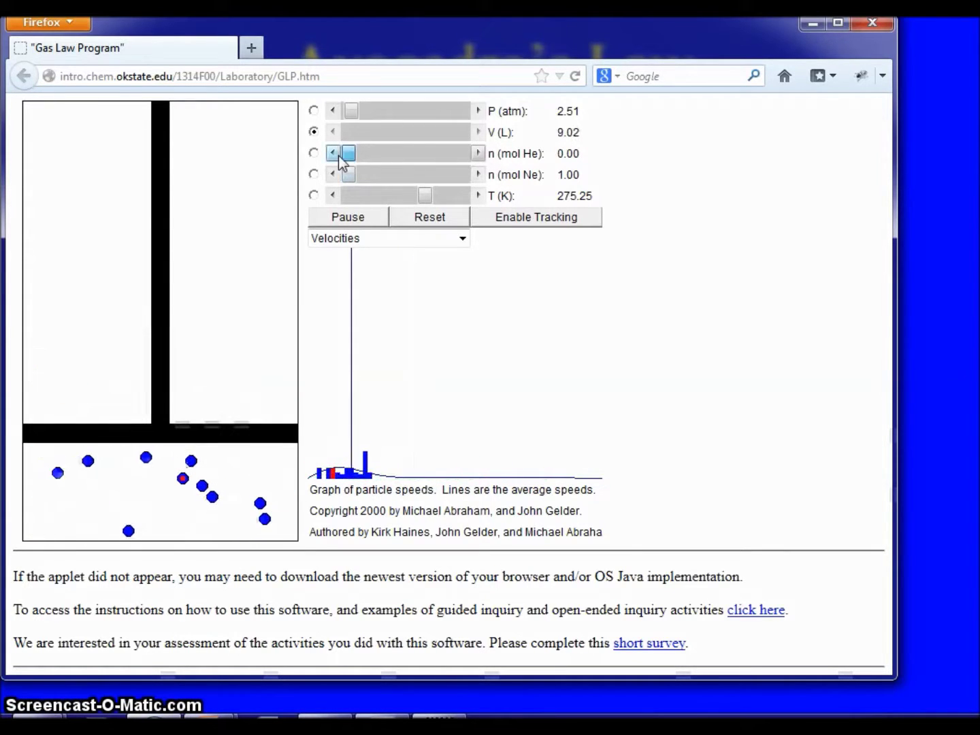
drag(478, 175, 478, 175)
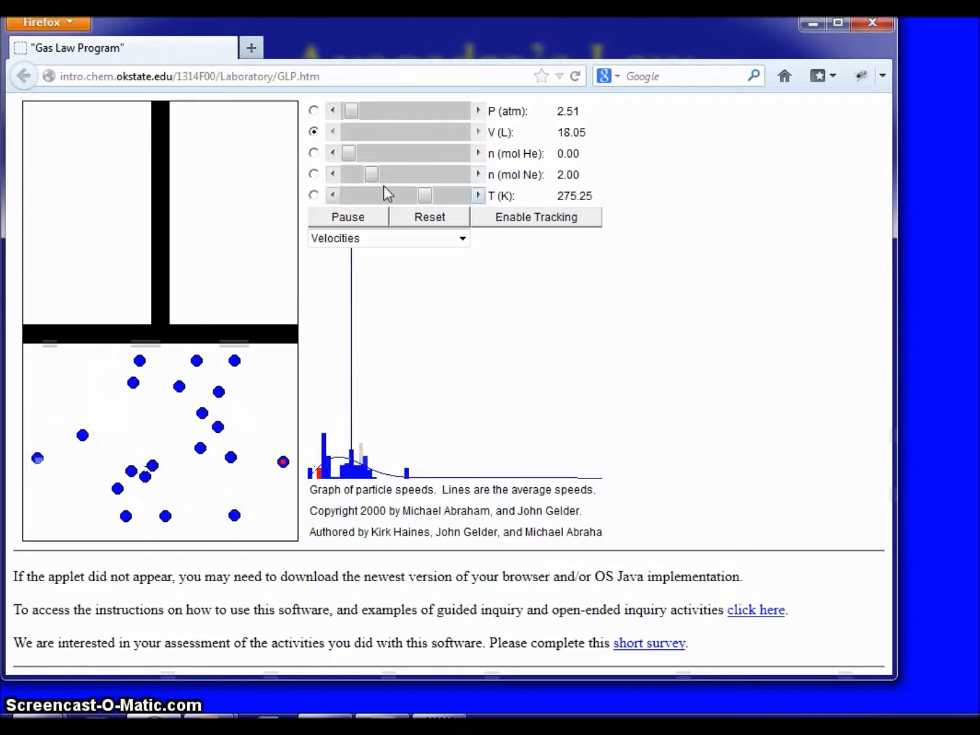
drag(377, 180, 339, 175)
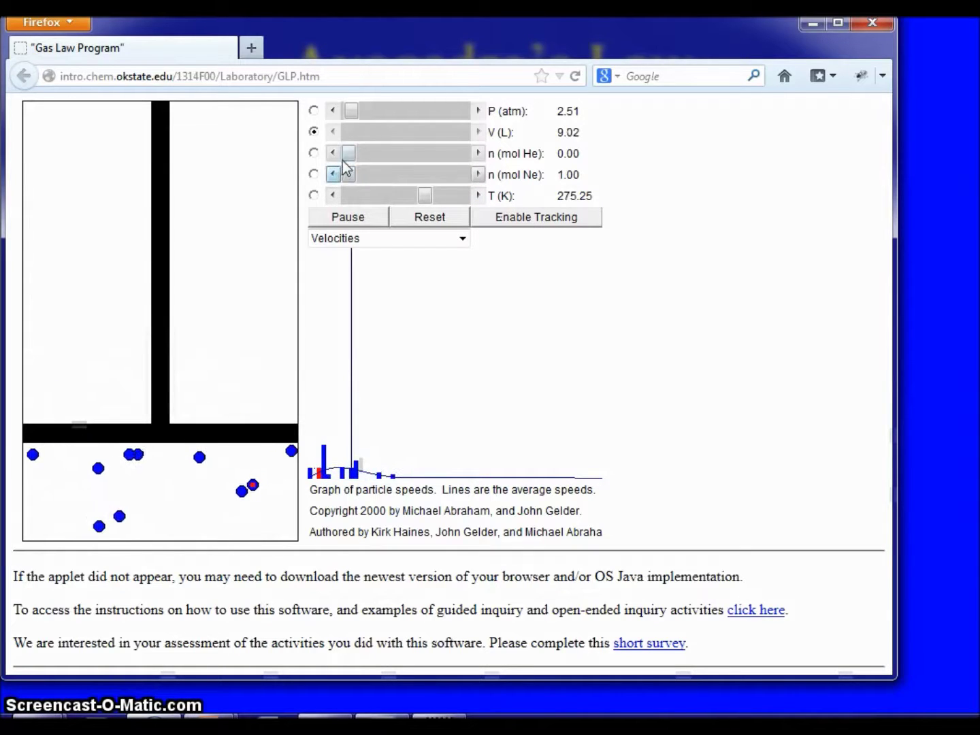
- Bring helium back to 1.00 mol, then return to the slides and reveal the 1 x10^24 particles balloon
click(477, 154)
drag(477, 154, 477, 154)
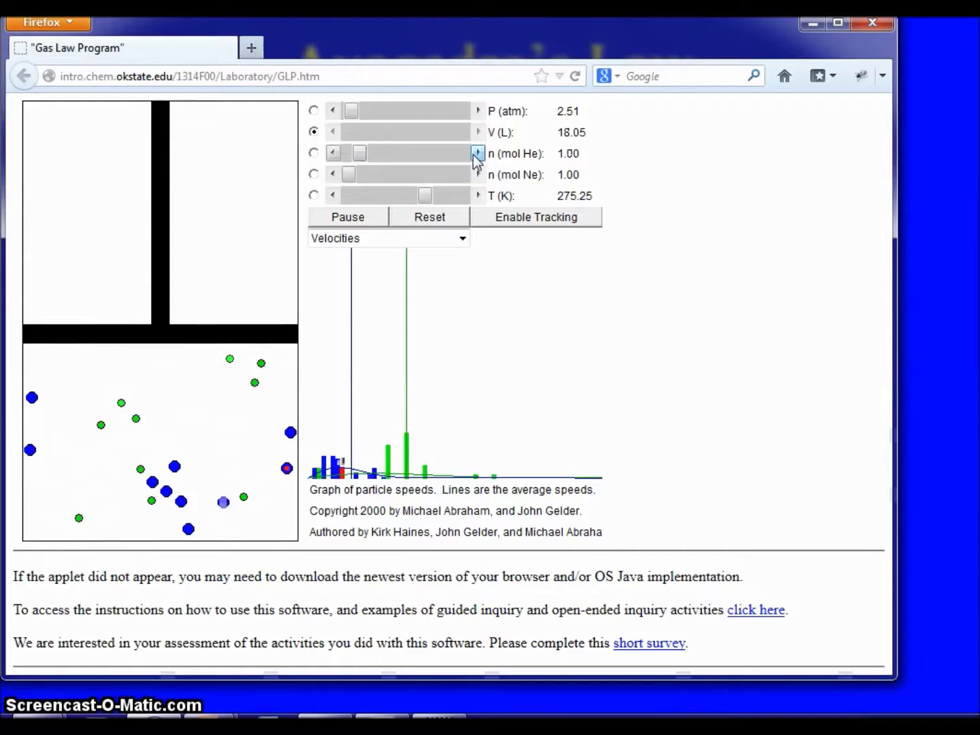
click(943, 243)
click(605, 369)
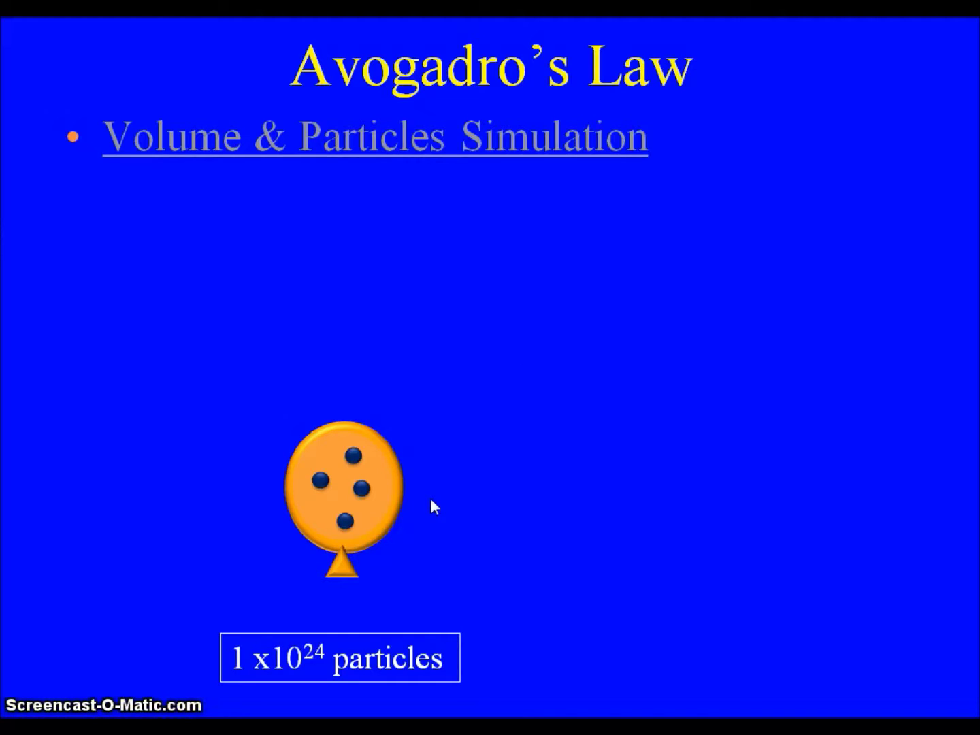
- Reveal the V=1L balloon label and advance to the slide on particle number and pressure
click(511, 546)
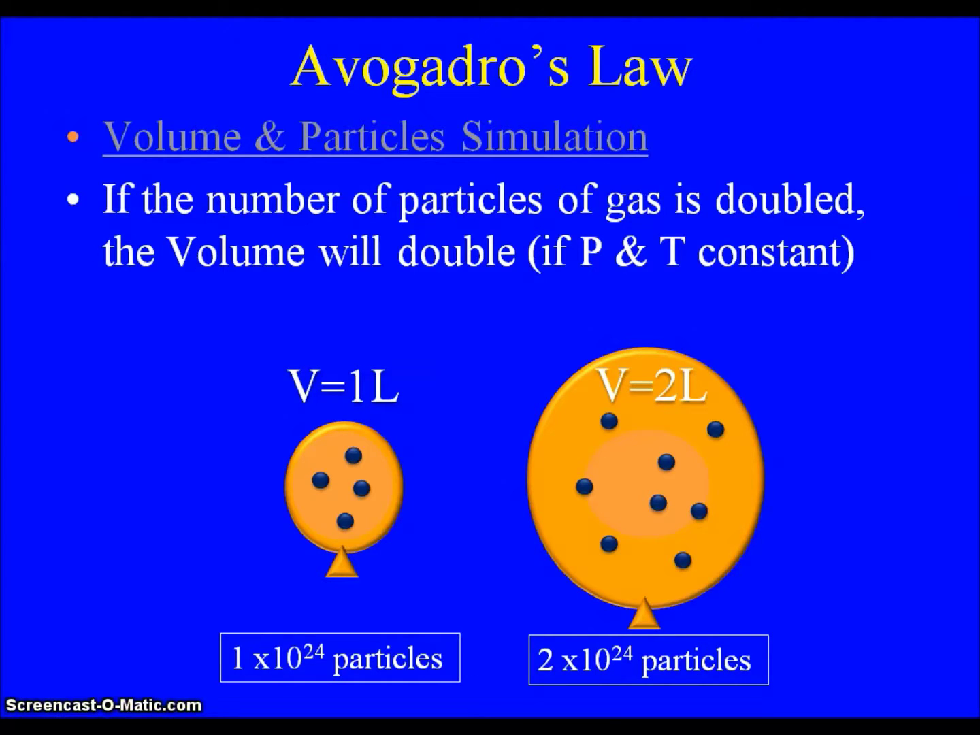
click(880, 520)
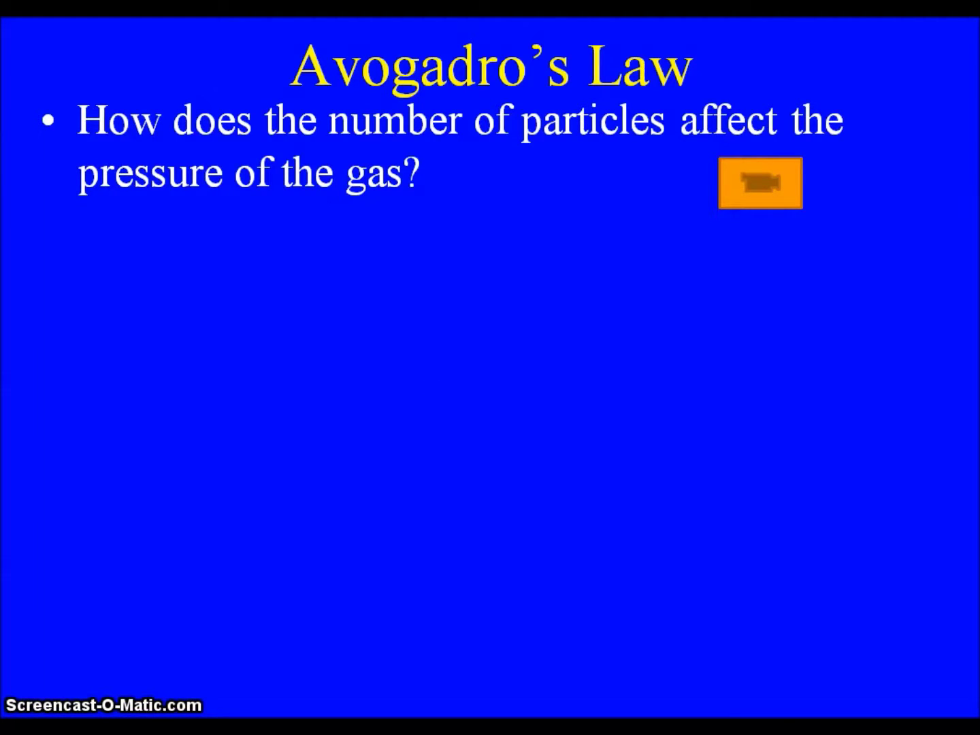
- Launch the linked gas-properties_en.jar simulation from the slide's orange button and accept the Office security prompt
click(736, 183)
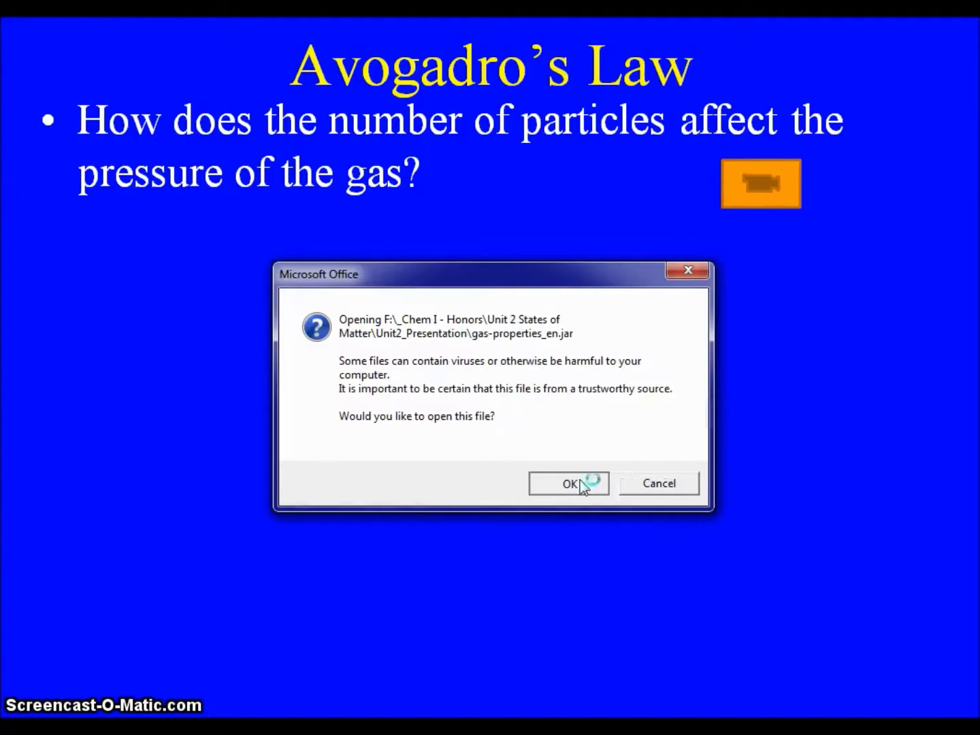
click(580, 482)
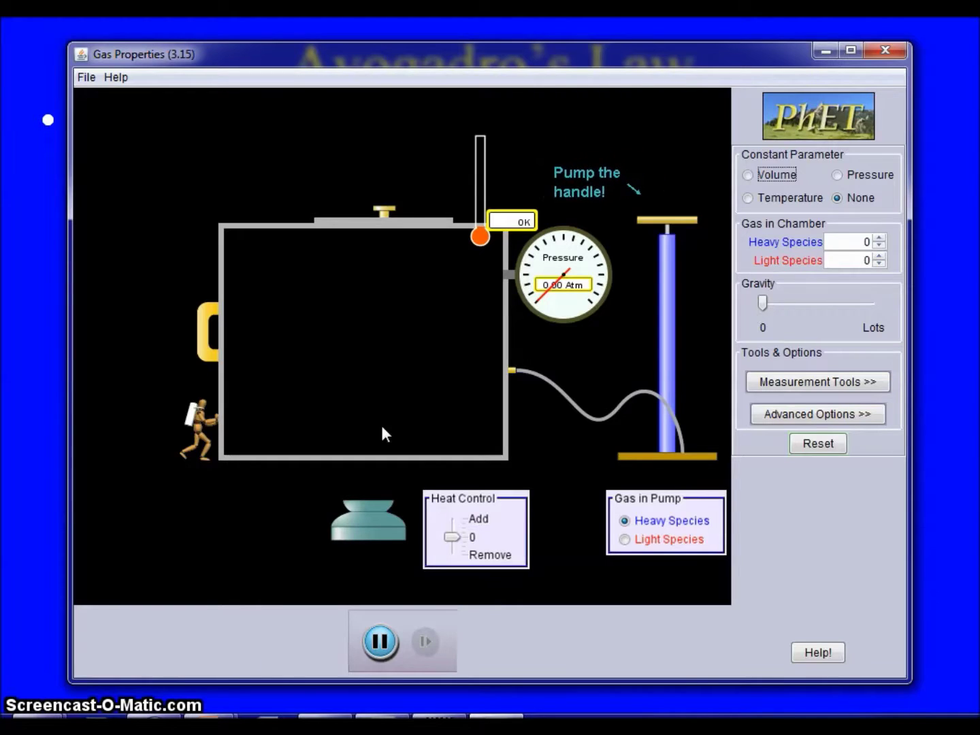
- Enter 100 in the Heavy Species field under Gas in Chamber
click(868, 241)
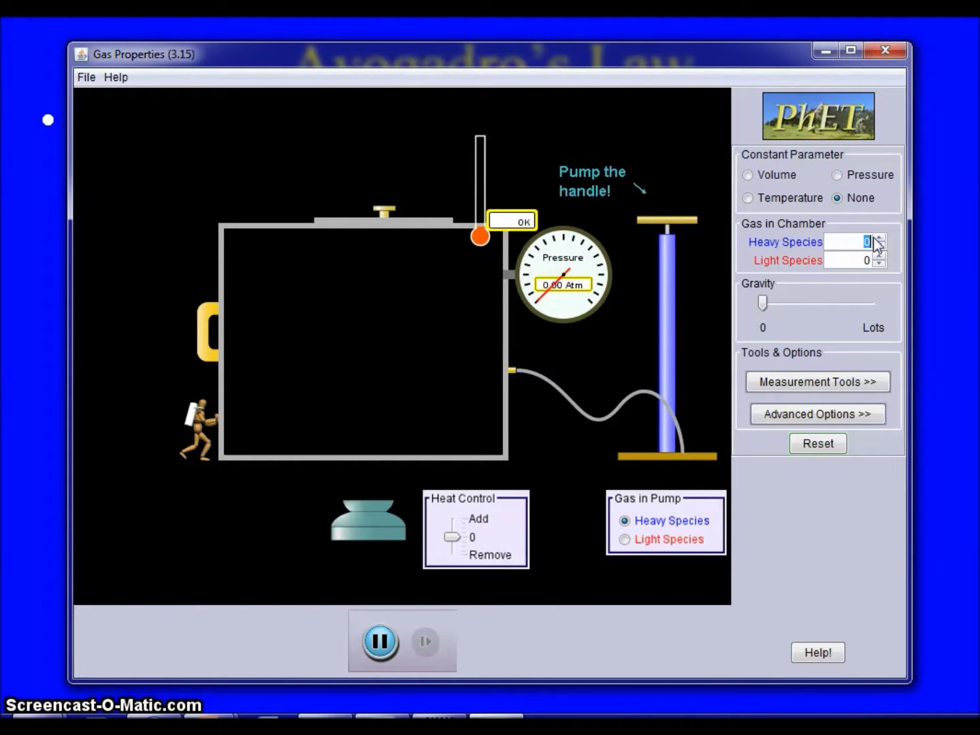
text(100)
key(Tab)
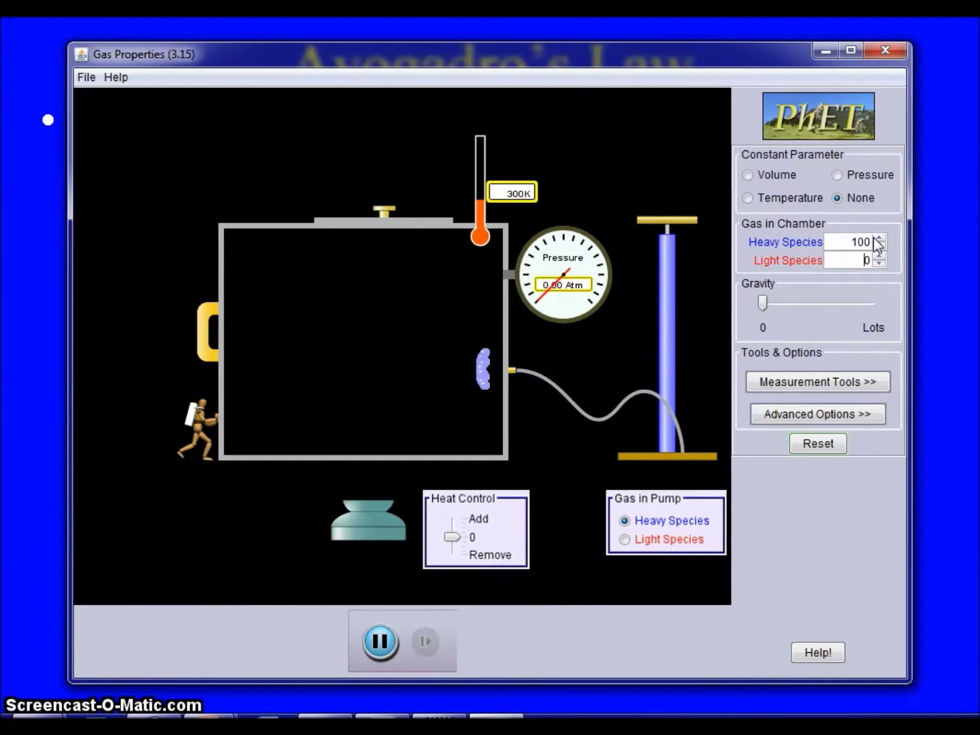